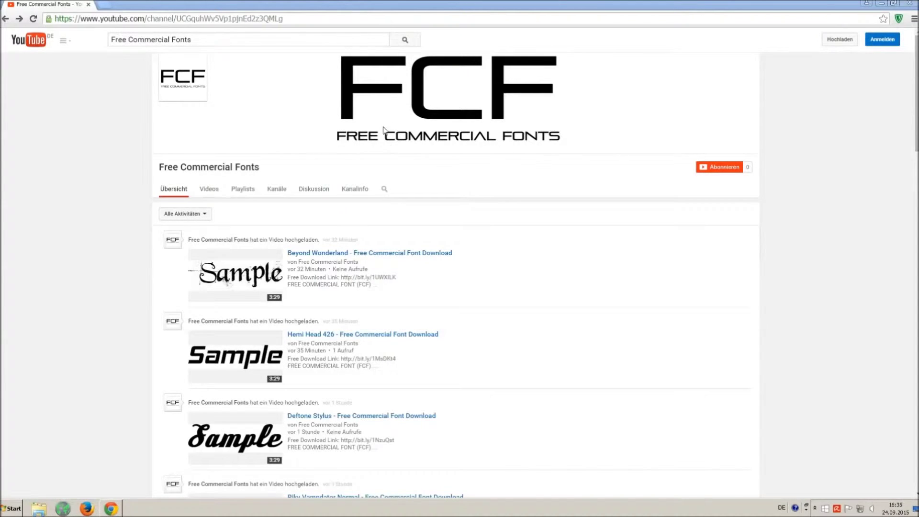
# - Open the Riky Vampdator Normal font video from the YouTube search results
pyautogui.moveTo(244, 41); pyautogui.dragTo(109, 37)
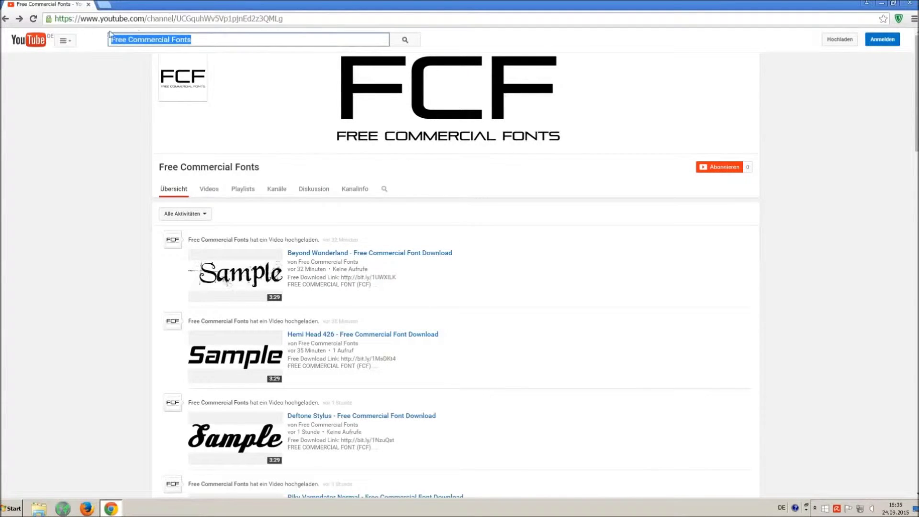
pyautogui.click(232, 40)
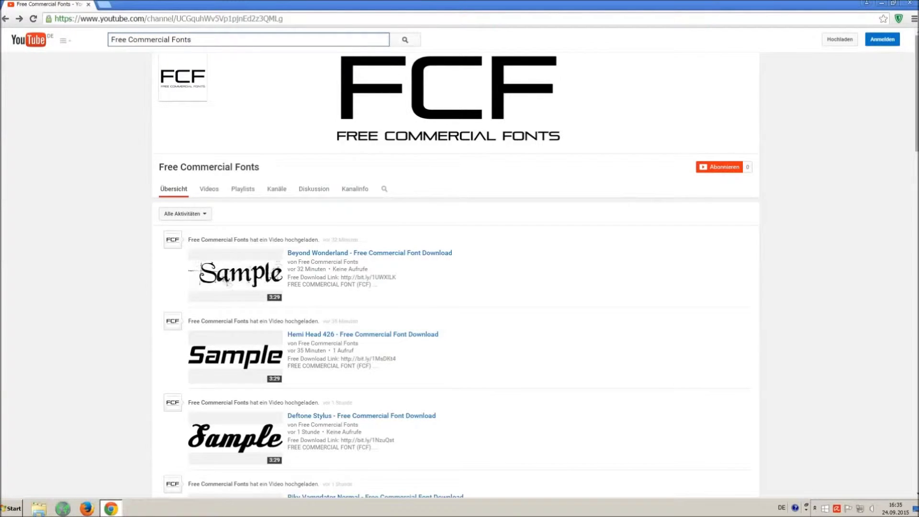
pyautogui.scroll(-2, 639, 223)
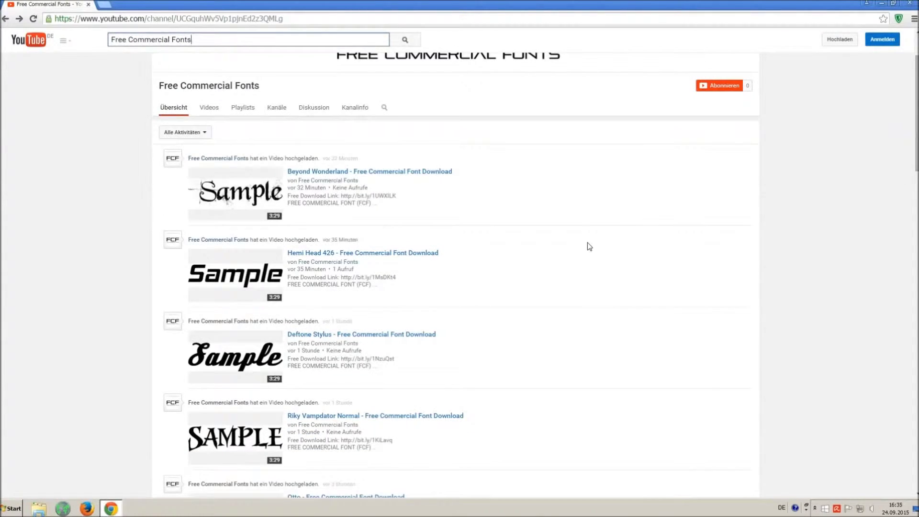
pyautogui.scroll(-1, 588, 246)
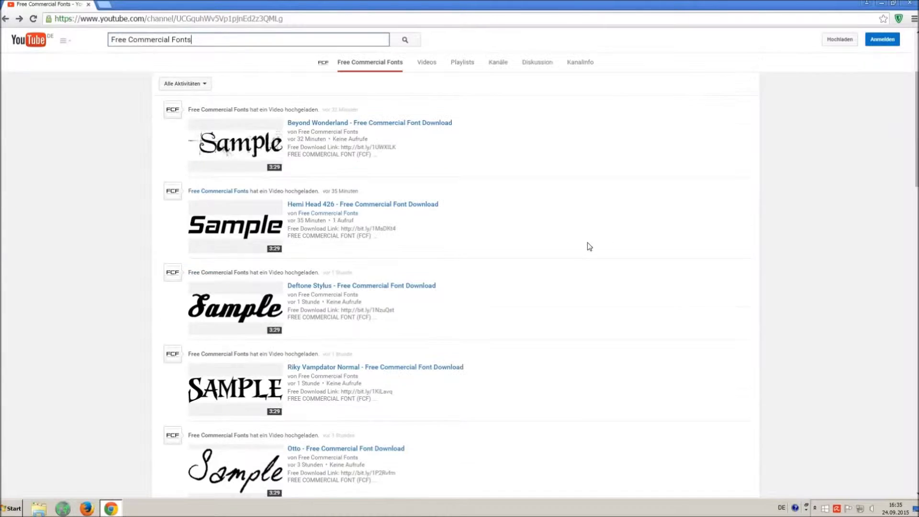
pyautogui.click(318, 369)
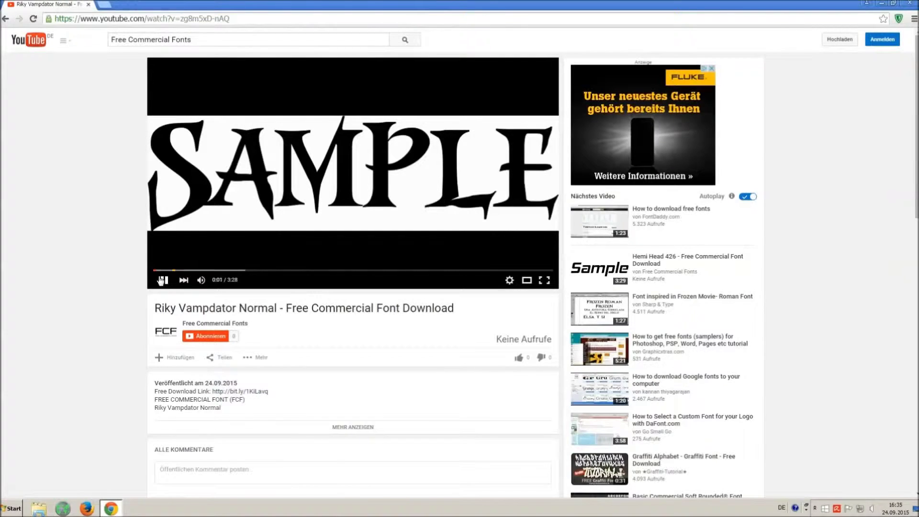
# - Pause the video and expand its description to read the license notice and link
pyautogui.click(162, 281)
pyautogui.click(343, 427)
pyautogui.scroll(-1, 343, 428)
pyautogui.scroll(-1, 318, 410)
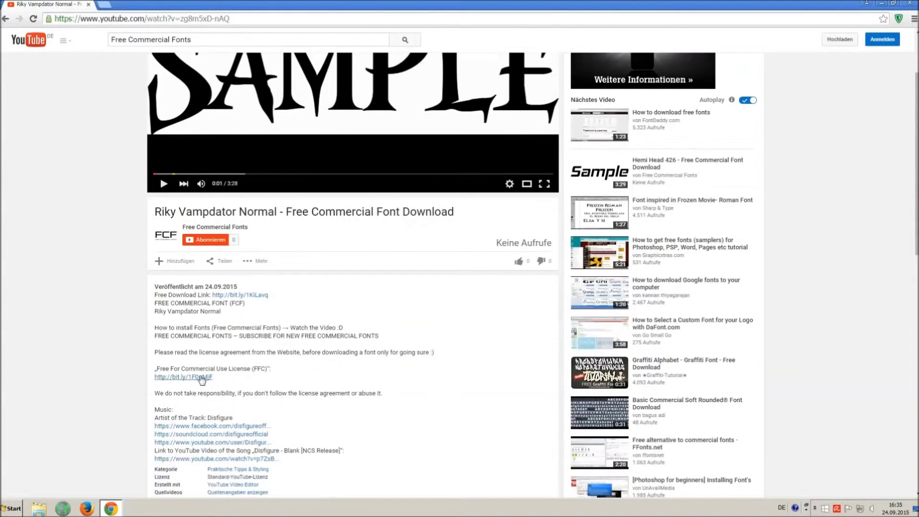
pyautogui.moveTo(155, 354); pyautogui.dragTo(223, 375)
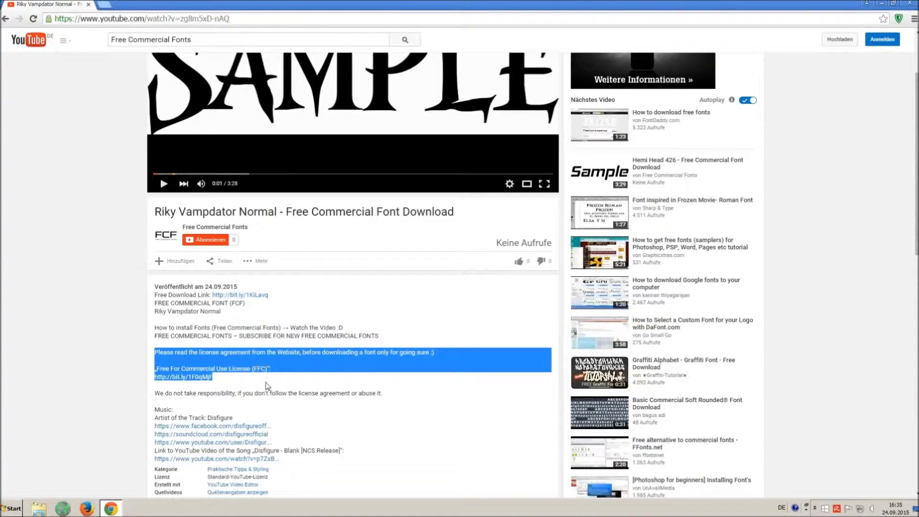
pyautogui.click(265, 388)
pyautogui.scroll(2, 266, 387)
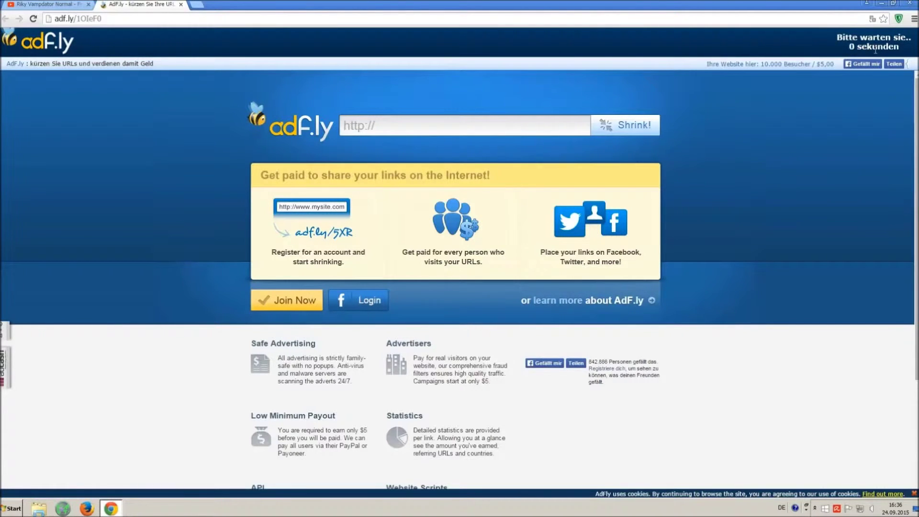
# - Follow the font's adf.ly download link and skip the ad to reach 1001fonts
pyautogui.click(863, 43)
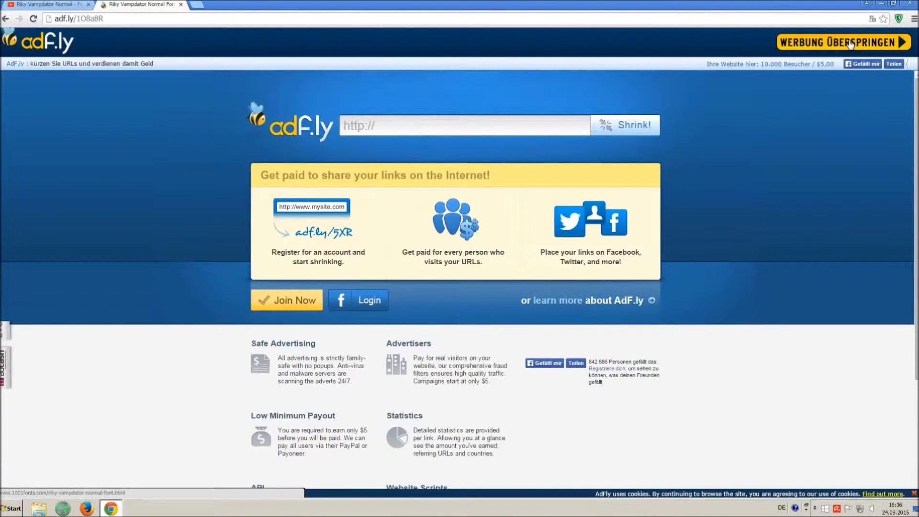
pyautogui.click(849, 43)
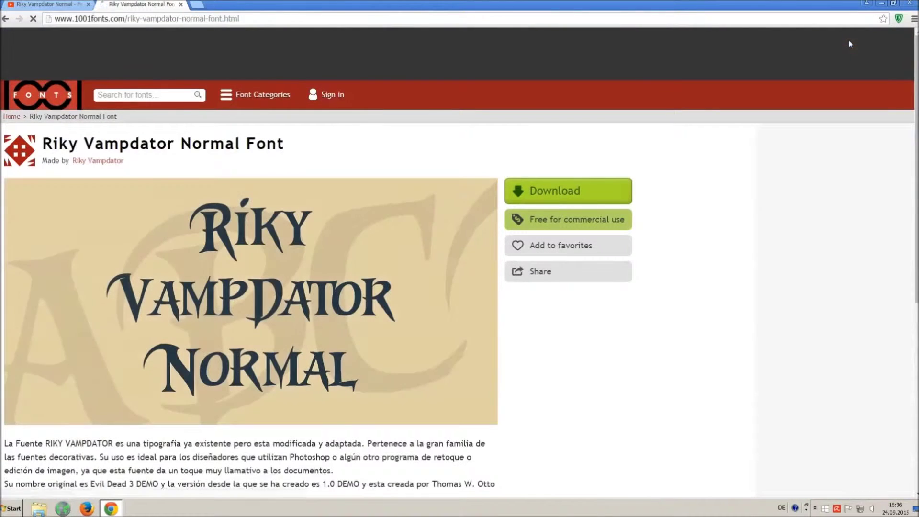
# - Download Riky Vampdator Normal from its 1001fonts page as a TTF file
pyautogui.moveTo(42, 143); pyautogui.dragTo(333, 146)
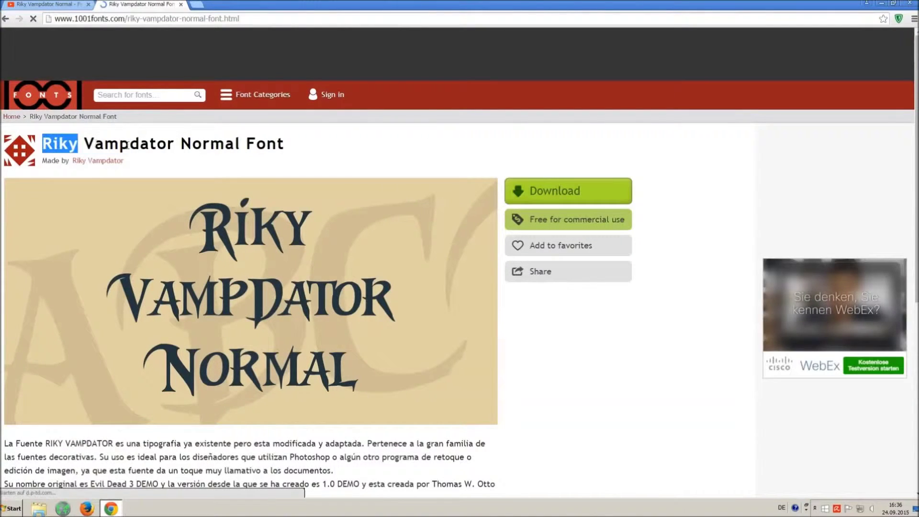
pyautogui.click(346, 153)
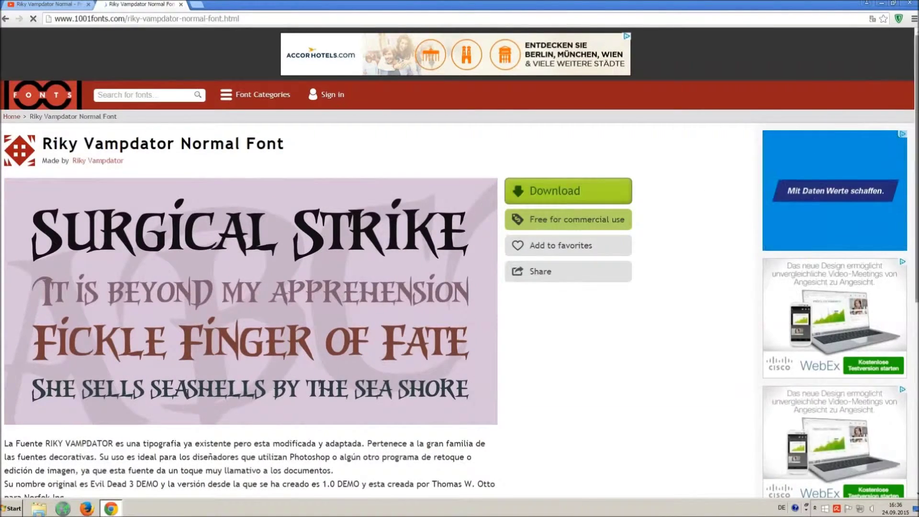
pyautogui.scroll(-2, 540, 200)
pyautogui.scroll(-3, 461, 261)
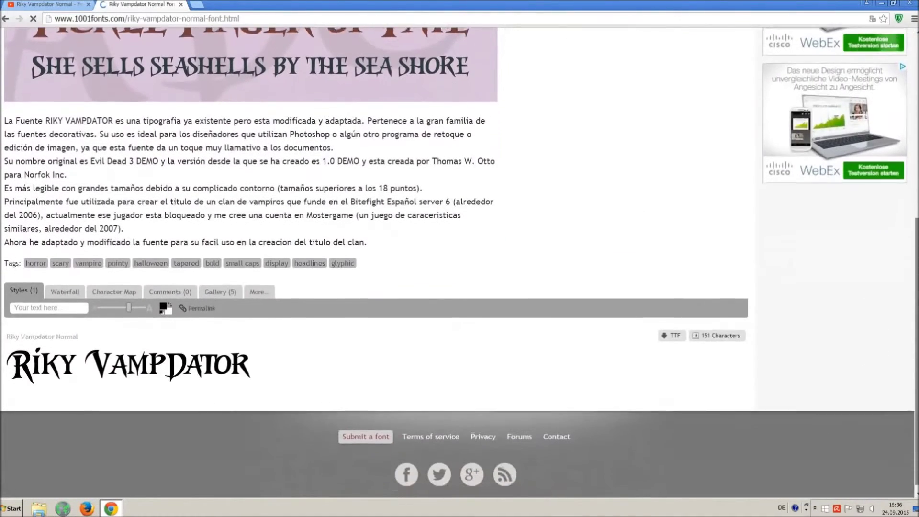
pyautogui.click(672, 334)
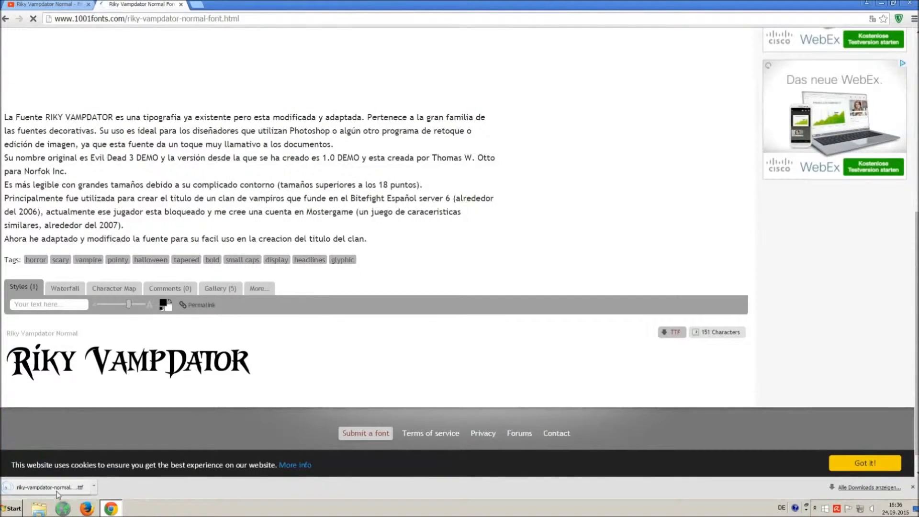
# - Open Control Panel from Start and search it to reach the Schriftarten fonts folder
pyautogui.click(9, 508)
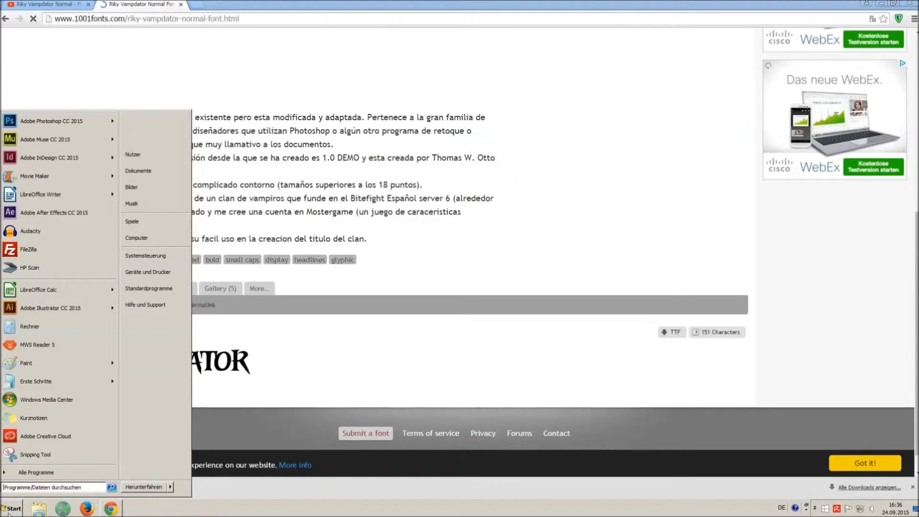
pyautogui.click(145, 256)
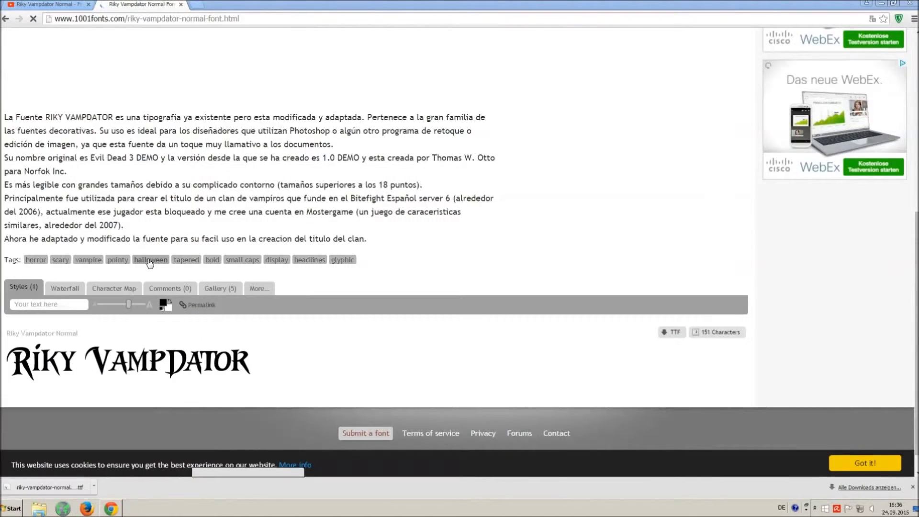
pyautogui.click(742, 130)
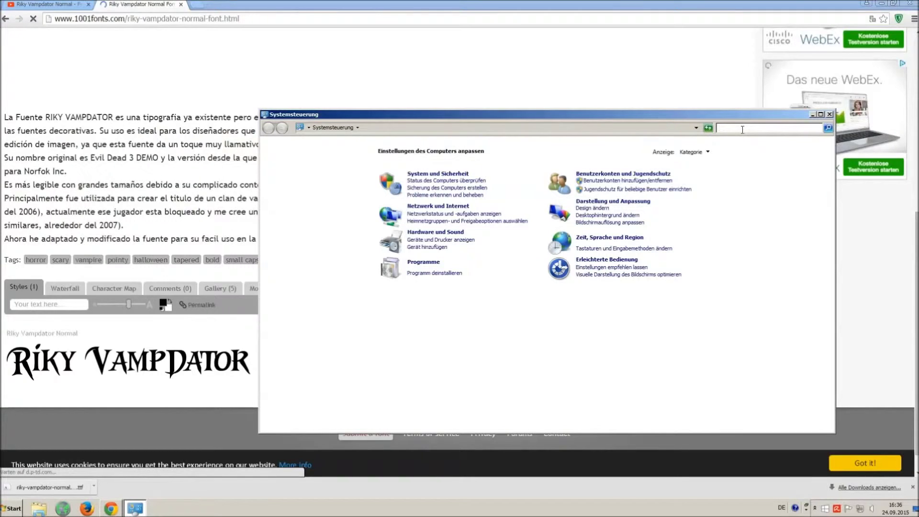
pyautogui.write('font')
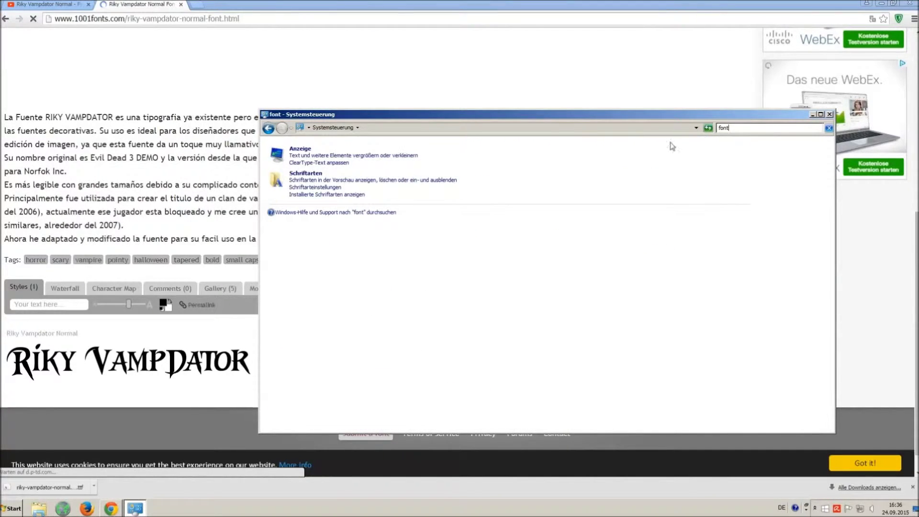
pyautogui.click(310, 176)
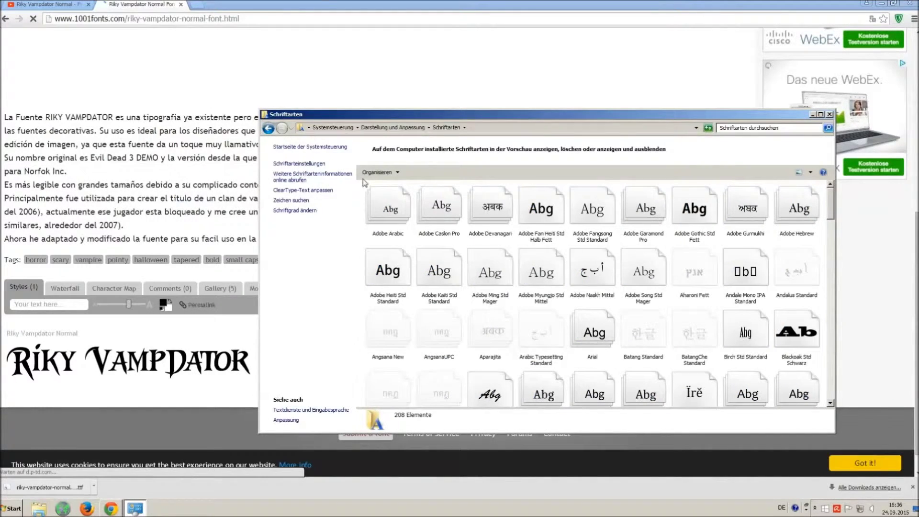
pyautogui.moveTo(370, 185)
pyautogui.mouseDown()
pyautogui.moveTo(654, 277)
pyautogui.moveTo(451, 147)
pyautogui.mouseUp()
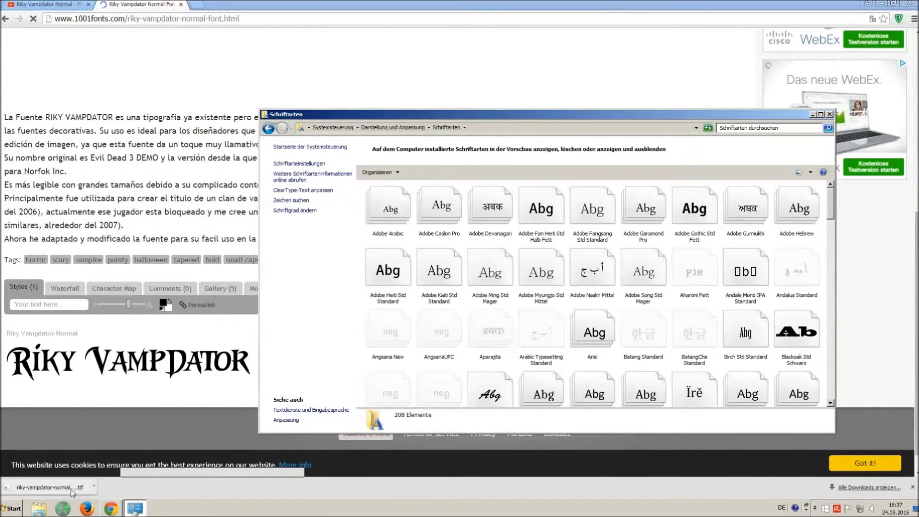
pyautogui.click(14, 510)
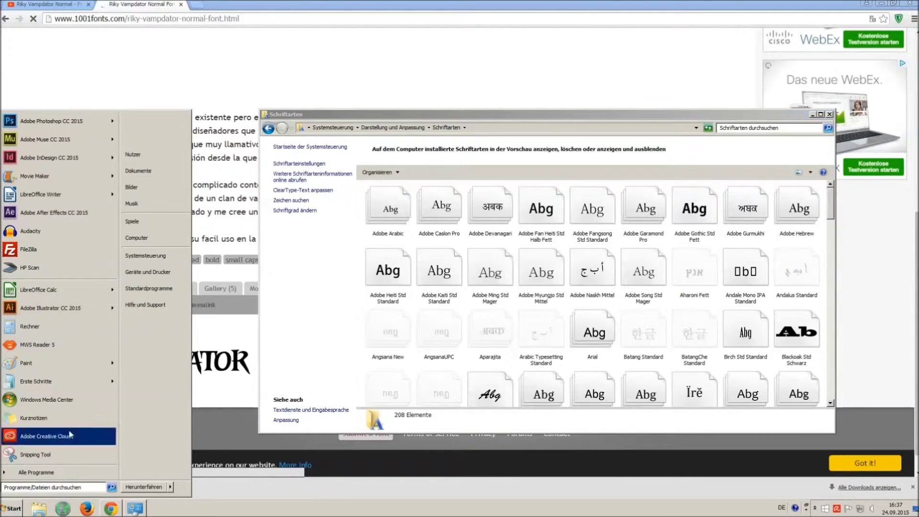
# - Drag the downloaded Riky Vampdator .ttf from Downloads into Schriftarten, then close Downloads
pyautogui.click(137, 237)
pyautogui.click(131, 255)
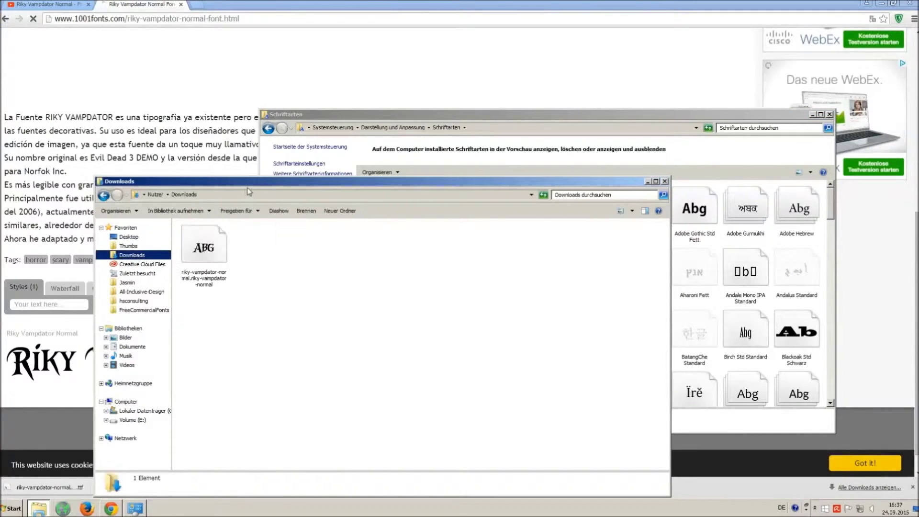
pyautogui.moveTo(247, 184); pyautogui.dragTo(233, 318)
pyautogui.moveTo(189, 385)
pyautogui.mouseDown()
pyautogui.moveTo(283, 329)
pyautogui.moveTo(467, 251)
pyautogui.mouseUp()
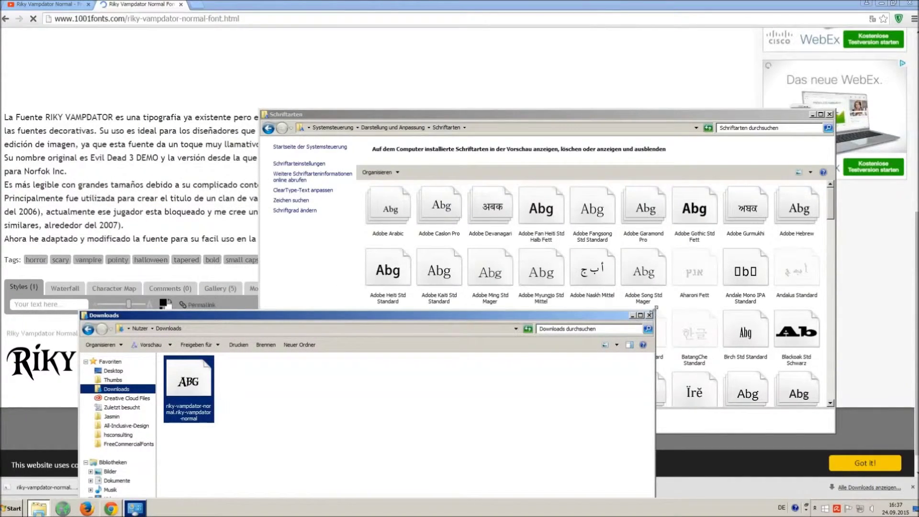
pyautogui.click(649, 315)
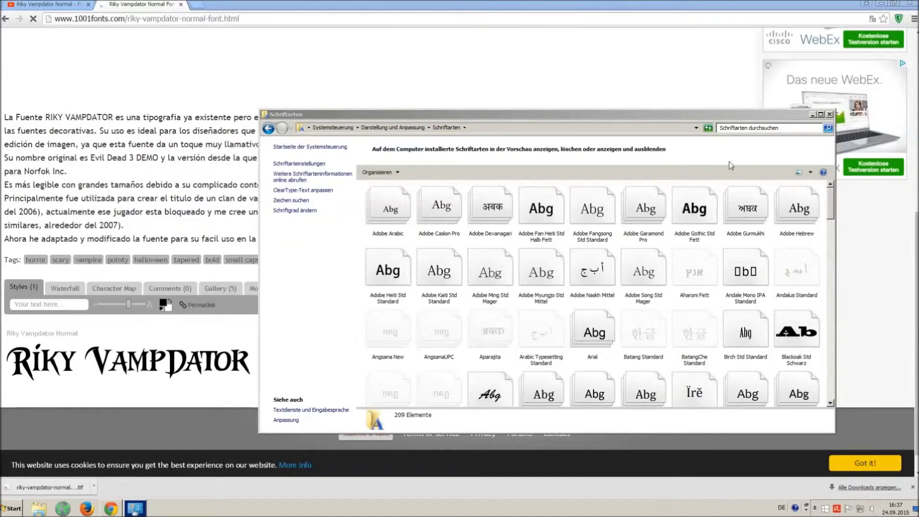
# - Close the Fonts folder and the 1001fonts tab, then minimize Chrome
pyautogui.click(829, 113)
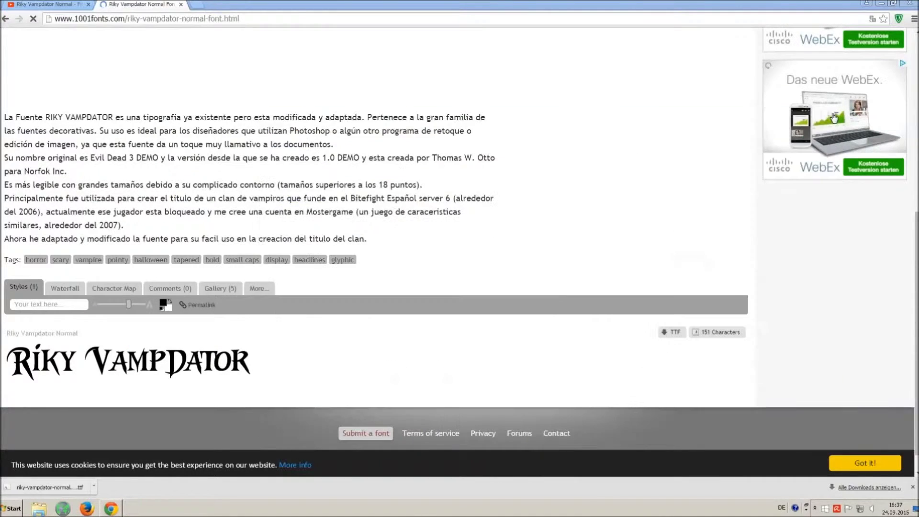
pyautogui.click(181, 4)
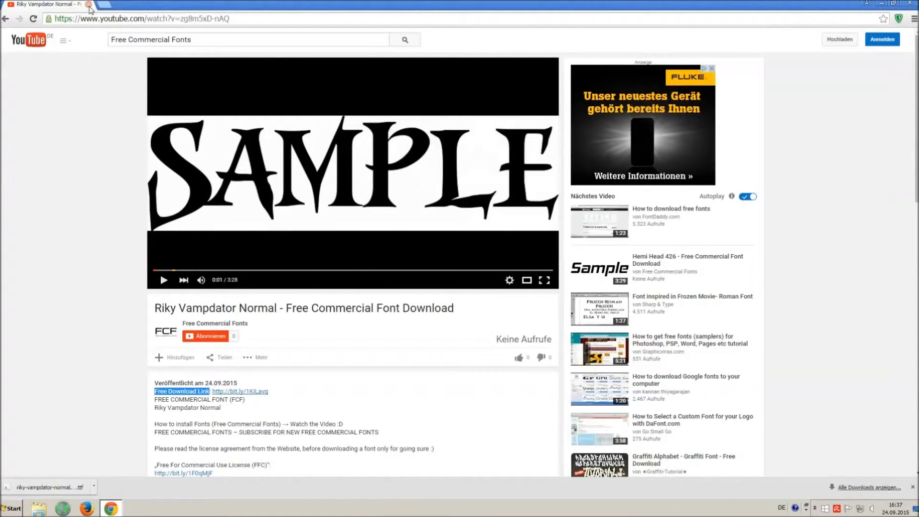
pyautogui.click(890, 3)
# - Start a Writer document, type 'O MG THIS VOICE IS SO ANNOYING !!! :(' and select it all
pyautogui.doubleClick(22, 110)
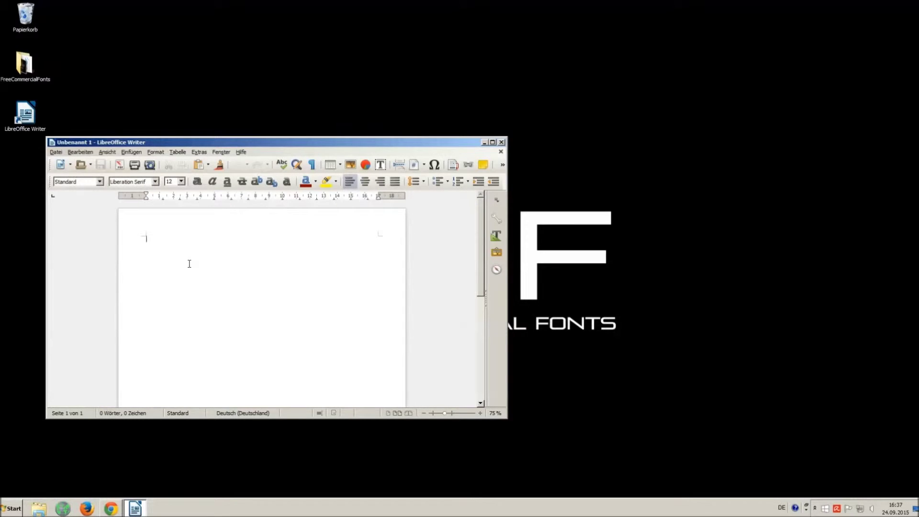
pyautogui.write('o')
pyautogui.write('CE IS SO ANNOYING')
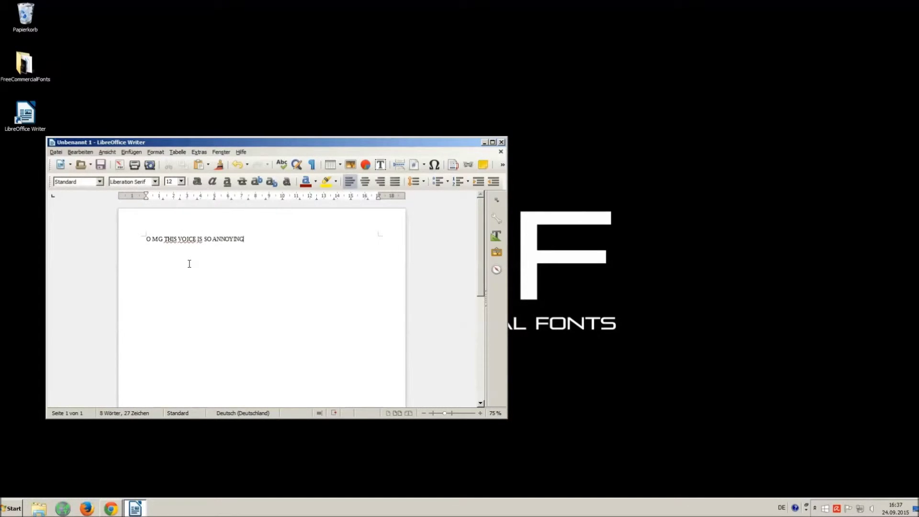
pyautogui.write('!!')
pyautogui.write(':(')
pyautogui.hotkey('ctrl', 'a')
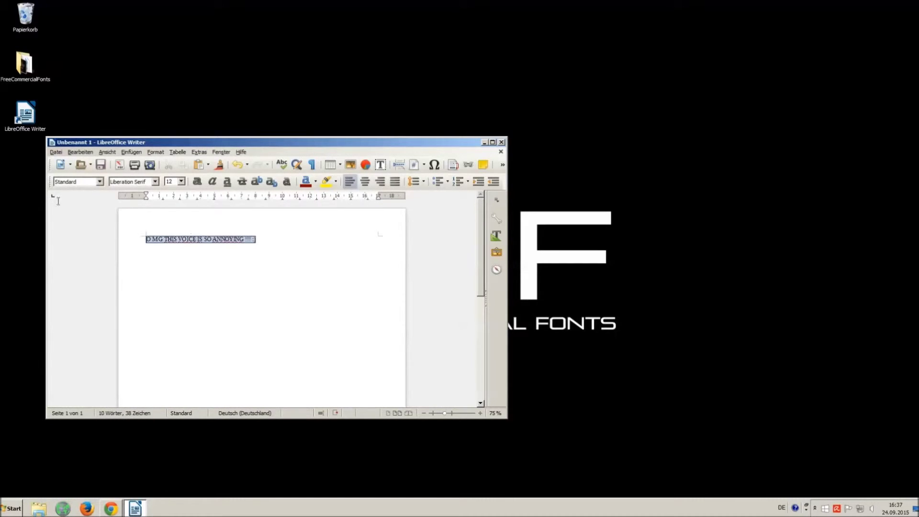
# - Choose Riky Vampdator Normal from the Font Name list for the selected sentence
pyautogui.doubleClick(129, 182)
pyautogui.write('V')
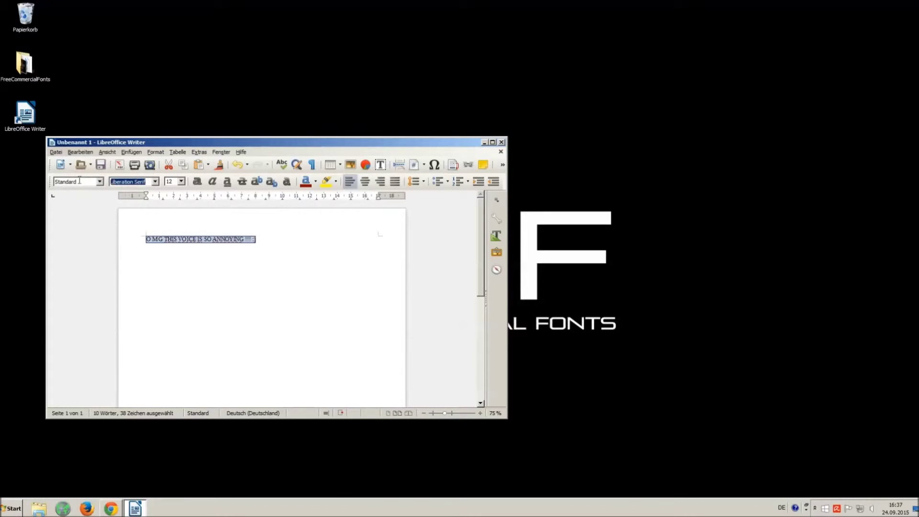
pyautogui.write('am ')
pyautogui.write("'")
pyautogui.click(155, 183)
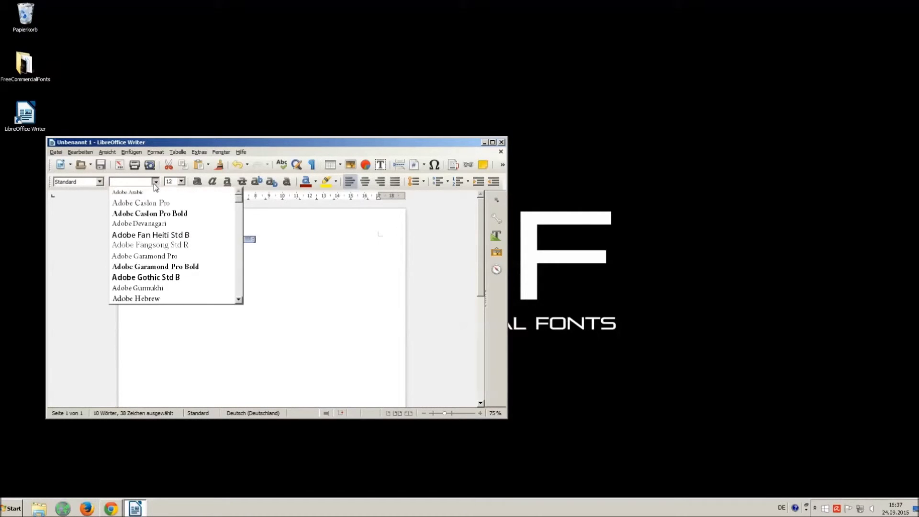
pyautogui.moveTo(239, 204); pyautogui.dragTo(246, 277)
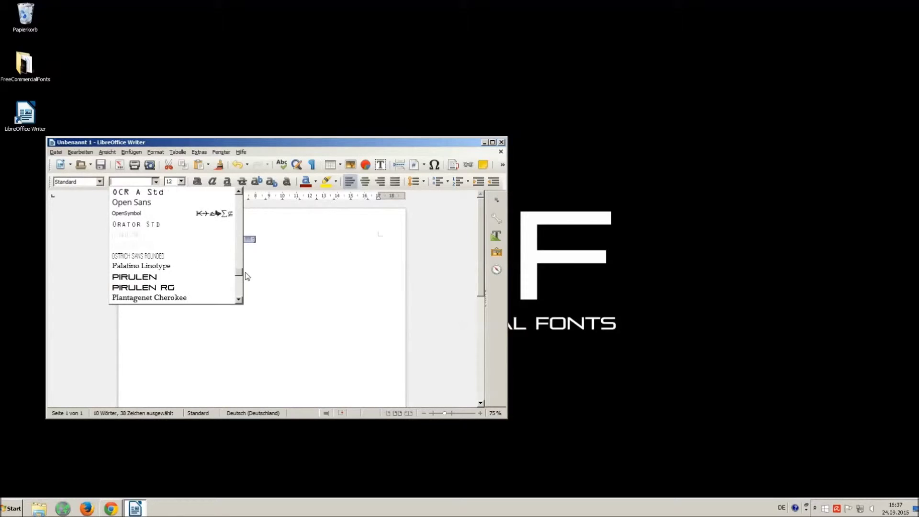
pyautogui.moveTo(245, 276); pyautogui.dragTo(245, 279)
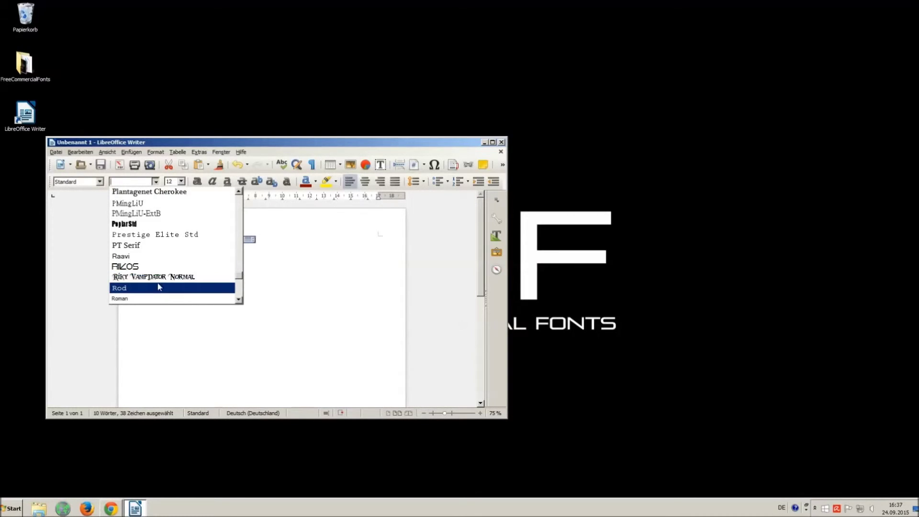
pyautogui.click(138, 279)
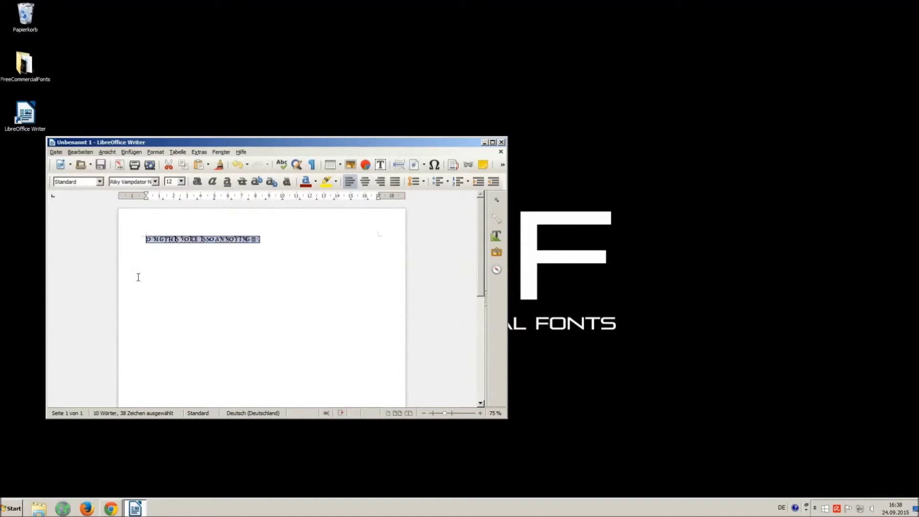
# - Set the sentence's font size to 16 pt
pyautogui.click(181, 182)
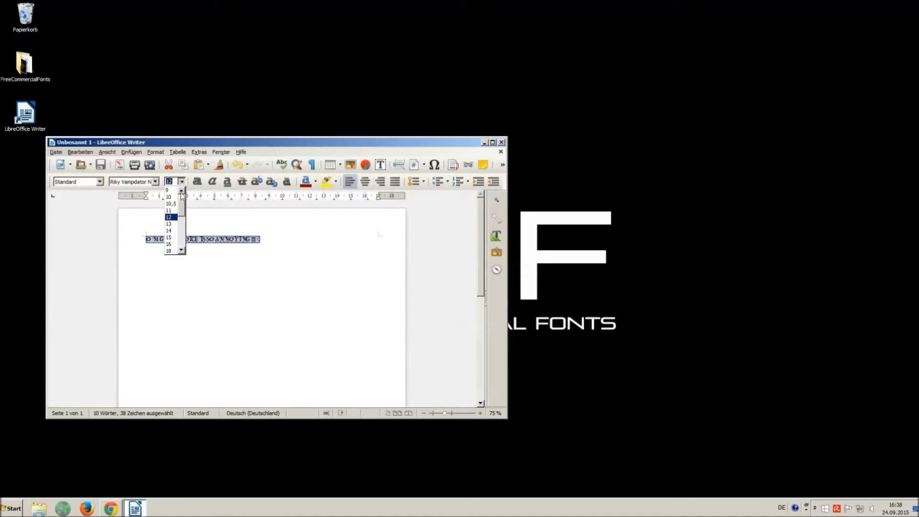
pyautogui.click(174, 246)
pyautogui.click(288, 264)
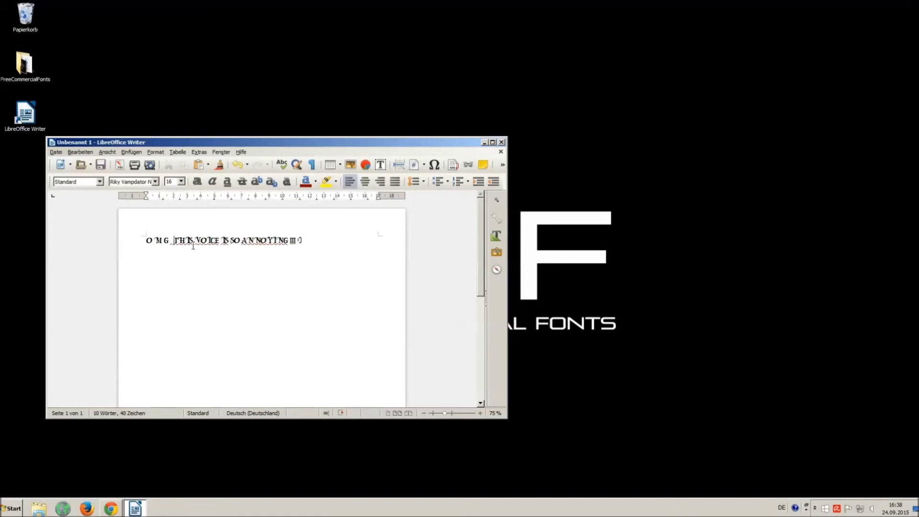
# - Add spaces after THIS, VOICE, IS, SO and ANNOYING, then select the whole line
pyautogui.hotkey('ctrl', 'Right')
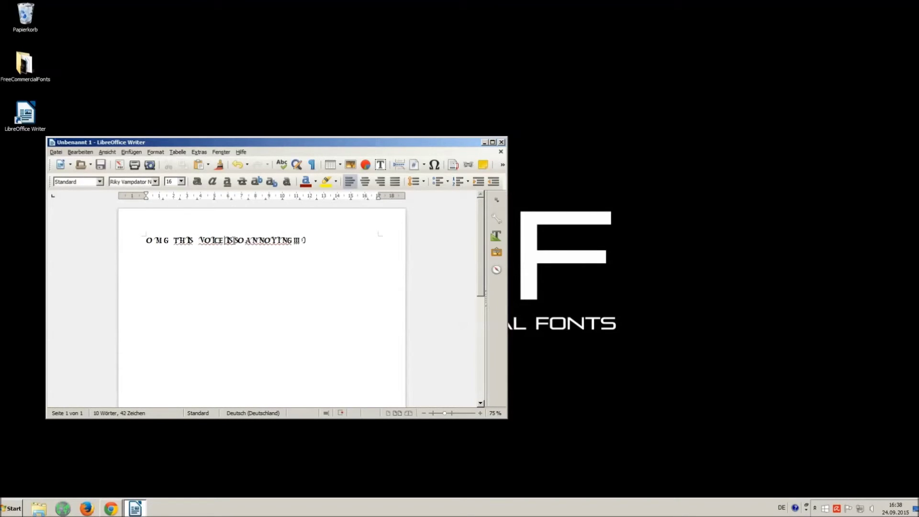
pyautogui.click(238, 240)
pyautogui.click(250, 239)
pyautogui.click(307, 240)
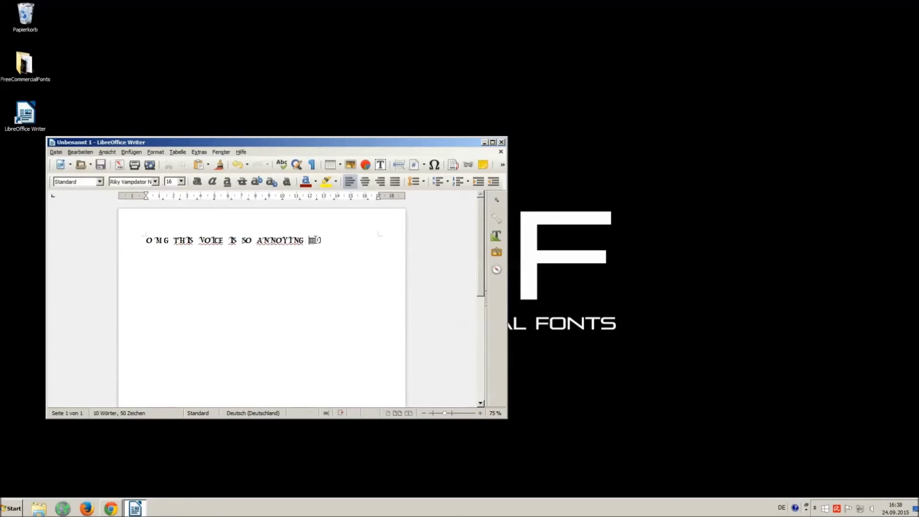
pyautogui.moveTo(345, 242); pyautogui.dragTo(140, 220)
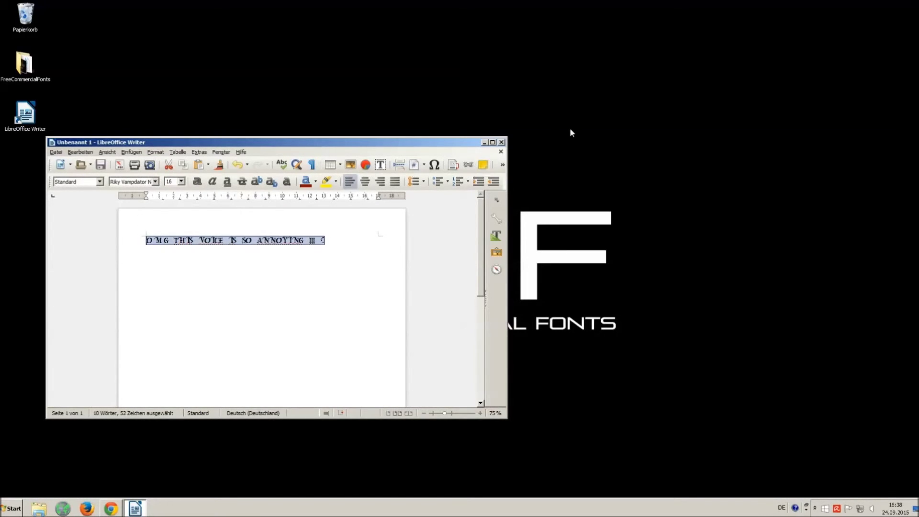
# - Close the document with Nicht speichern and bring Chrome back from the taskbar
pyautogui.click(501, 142)
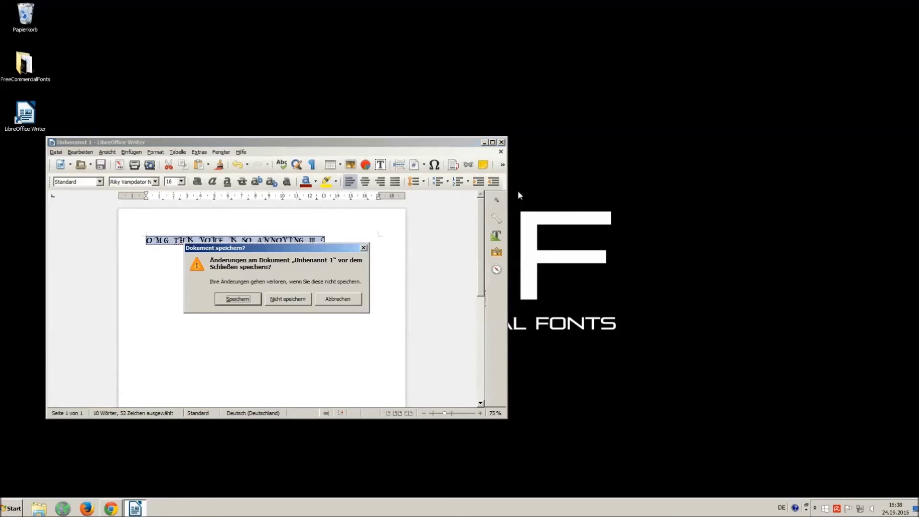
pyautogui.click(275, 298)
pyautogui.click(112, 509)
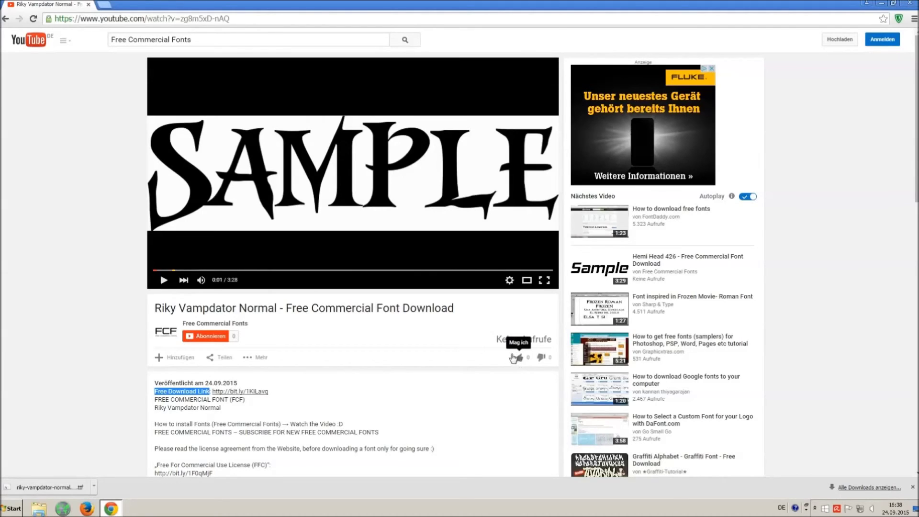
# - Close the downloads bar and highlight the music credits for Disfigure in the description
pyautogui.click(514, 359)
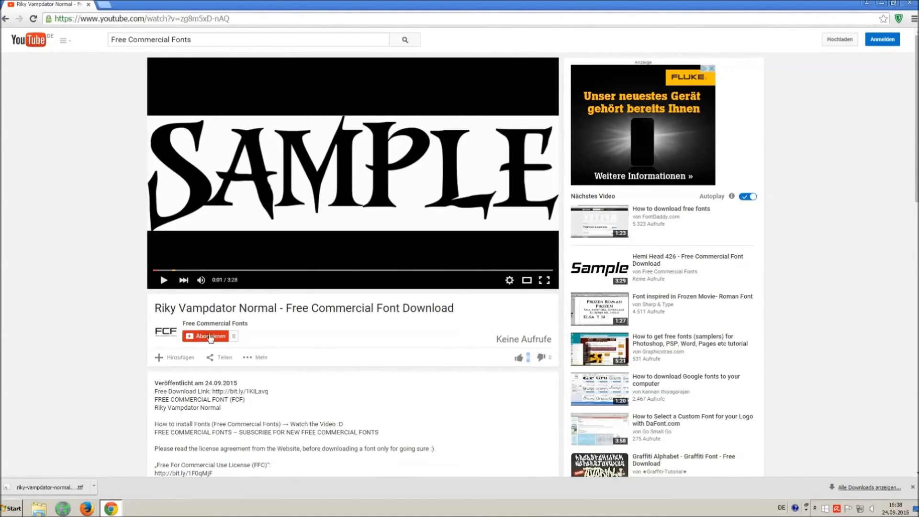
pyautogui.click(913, 488)
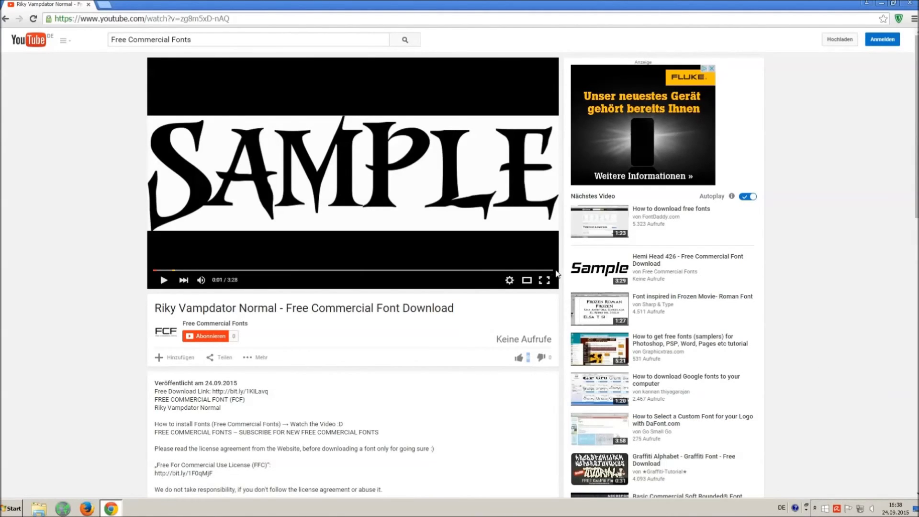
pyautogui.scroll(-2, 283, 331)
pyautogui.scroll(-1, 282, 318)
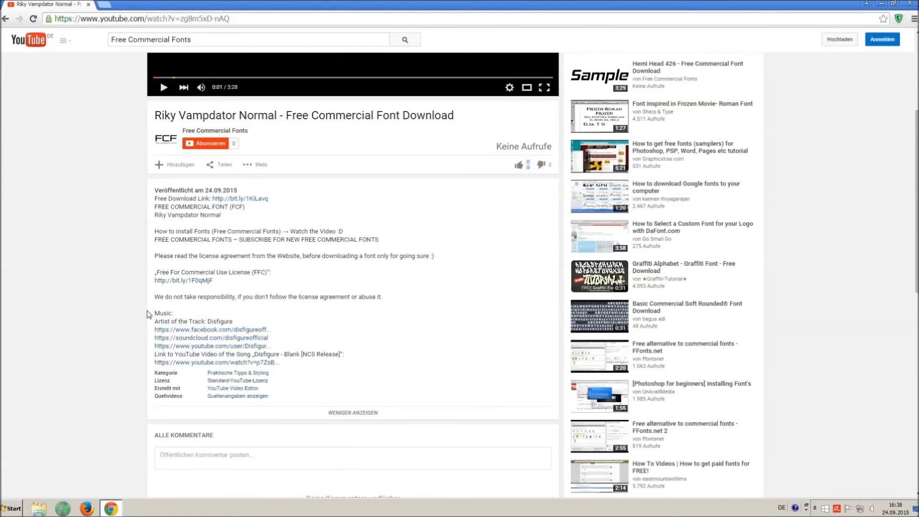
pyautogui.moveTo(157, 308); pyautogui.dragTo(432, 327)
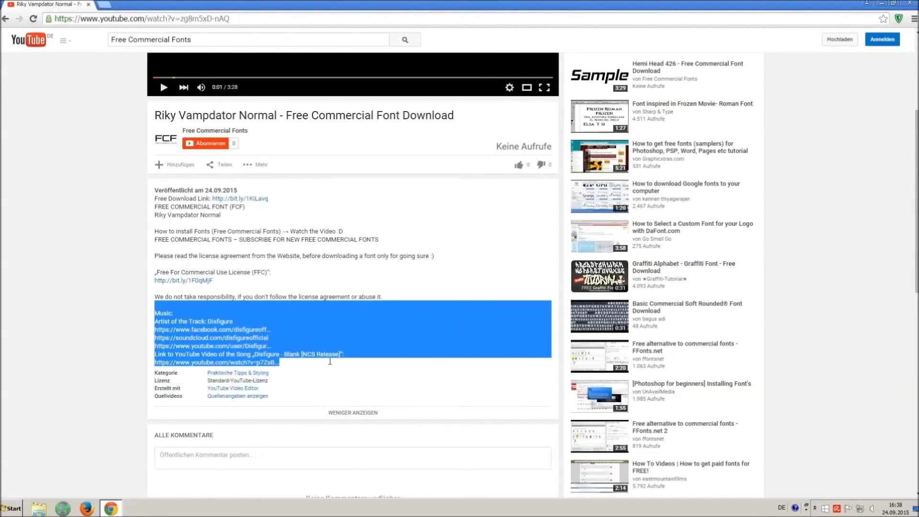